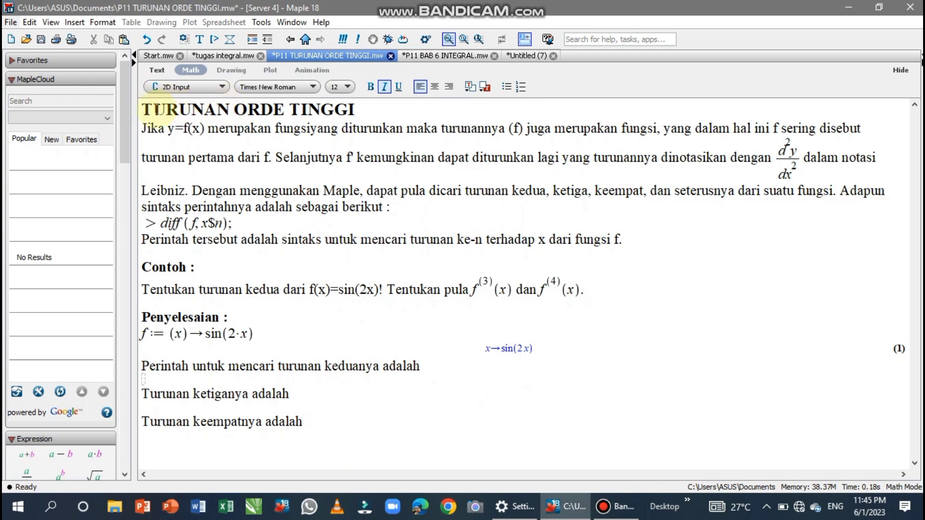
Step: Review the worksheet heading, the diff(f, x$n) syntax line and the definition of f under Penyelesaian
{"action": "left_click", "coordinate": [143, 109]}
{"action": "left_click_drag", "start_coordinate": [220, 113], "coordinate": [359, 110]}
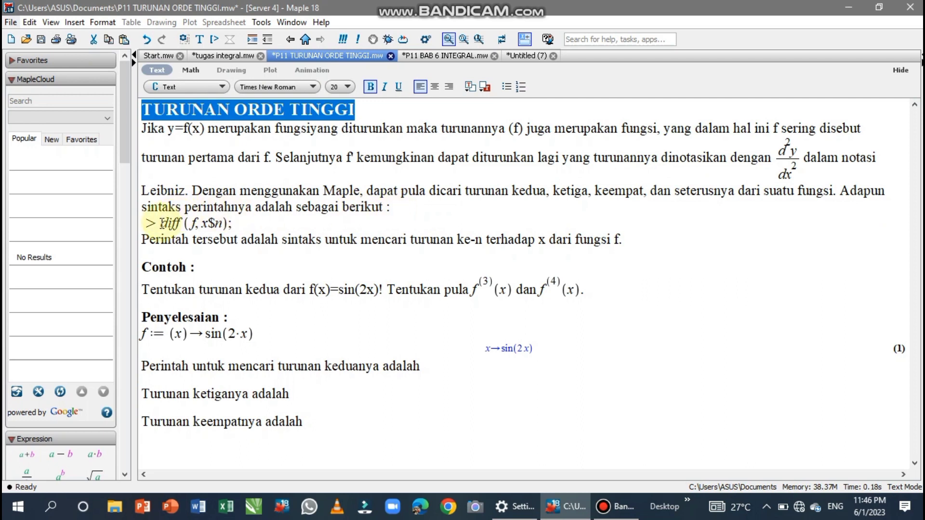
{"action": "left_click_drag", "start_coordinate": [162, 223], "coordinate": [212, 224]}
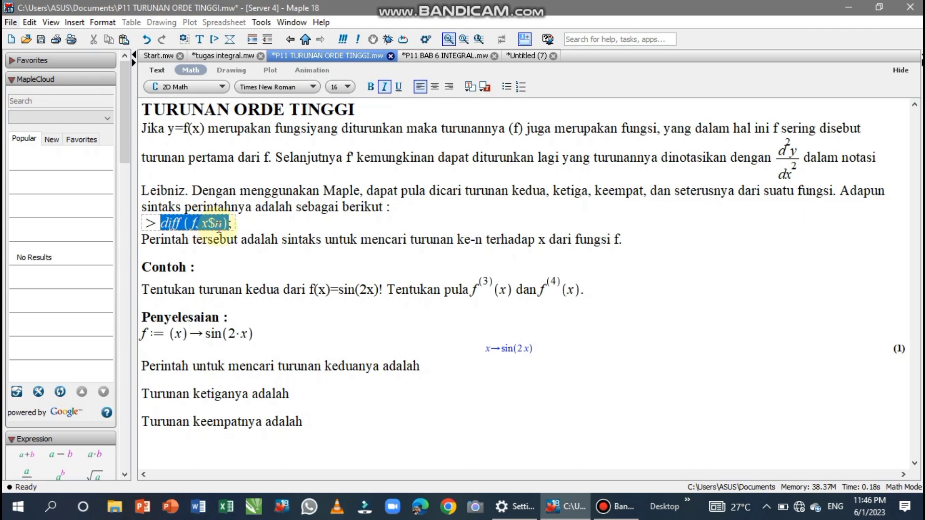
{"action": "left_click_drag", "start_coordinate": [220, 226], "coordinate": [225, 228]}
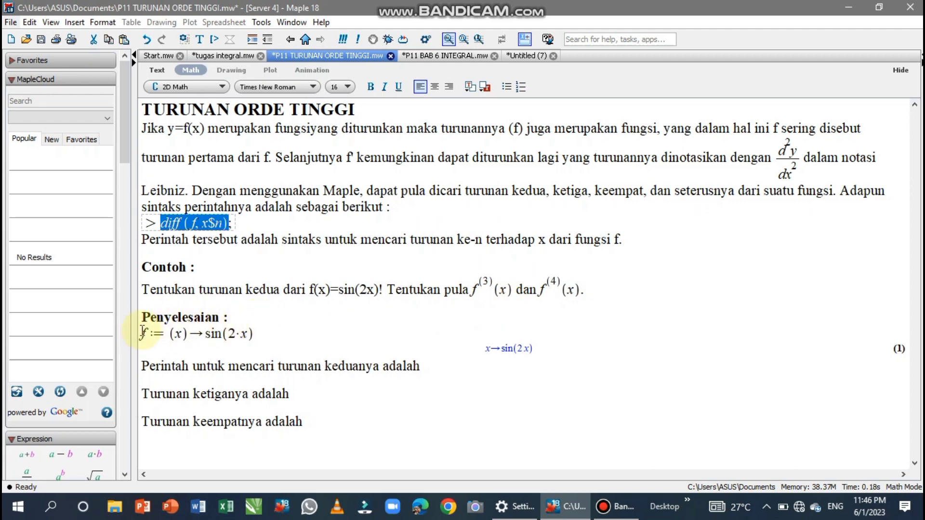
{"action": "left_click", "coordinate": [143, 332]}
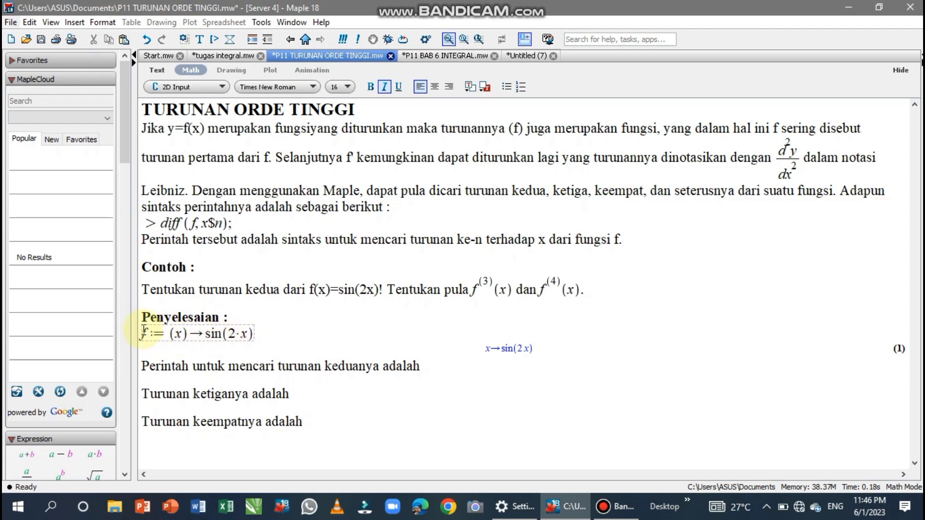
{"action": "left_click_drag", "start_coordinate": [143, 332], "coordinate": [268, 339]}
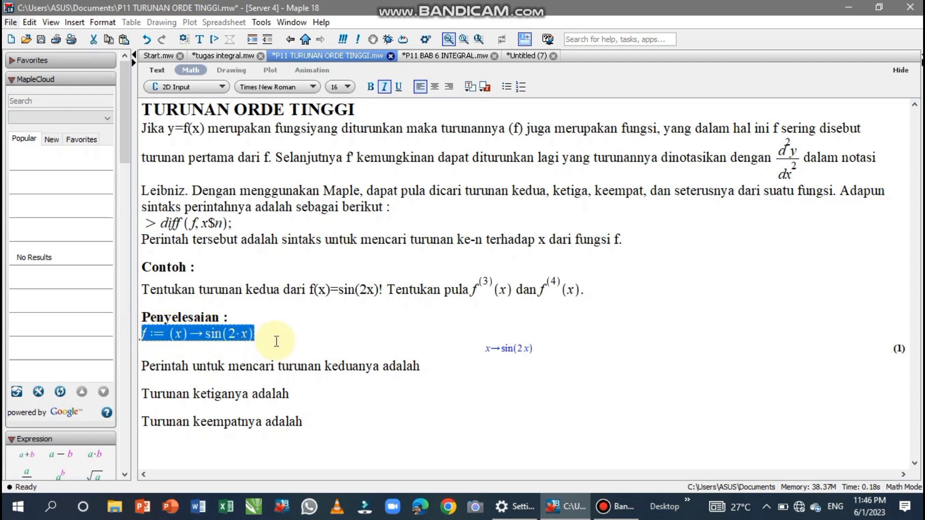
Step: Set the font size to 16 for the empty math line below the second-derivative sentence
{"action": "left_click", "coordinate": [193, 379]}
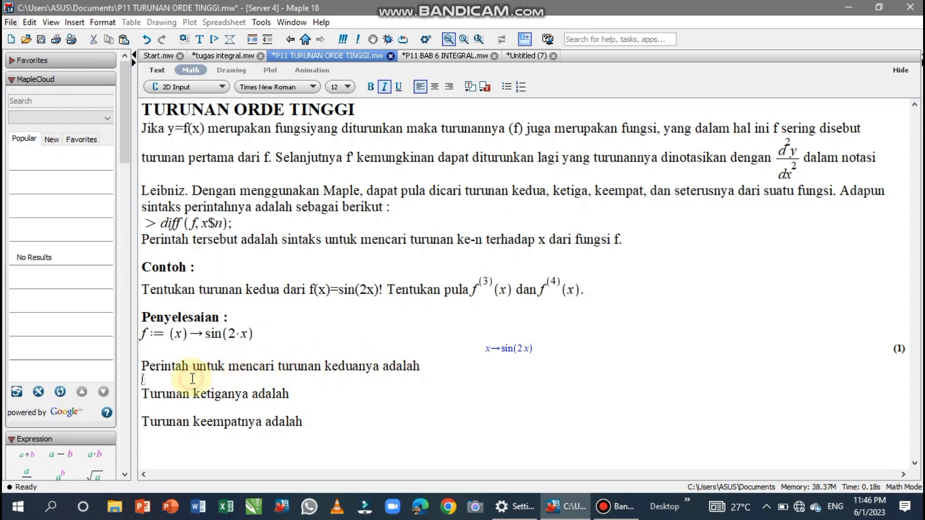
{"action": "left_click", "coordinate": [347, 87]}
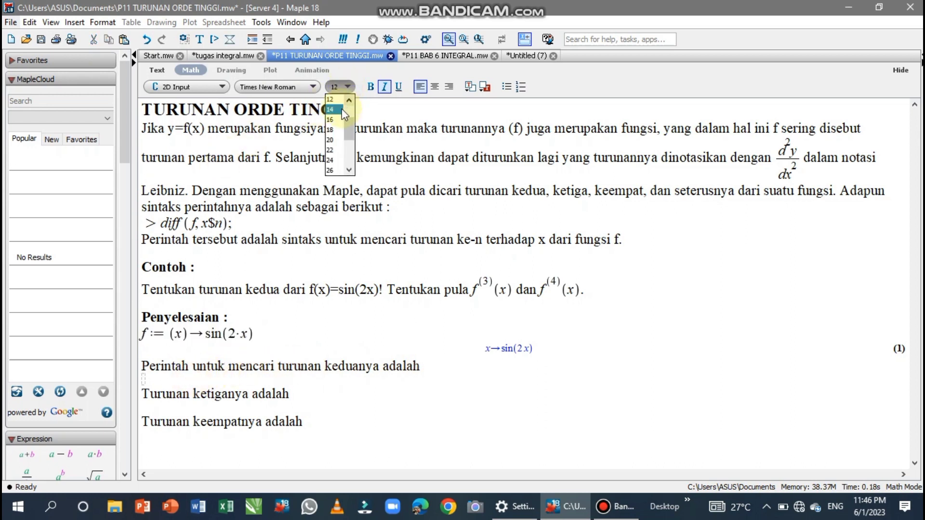
{"action": "left_click", "coordinate": [331, 119]}
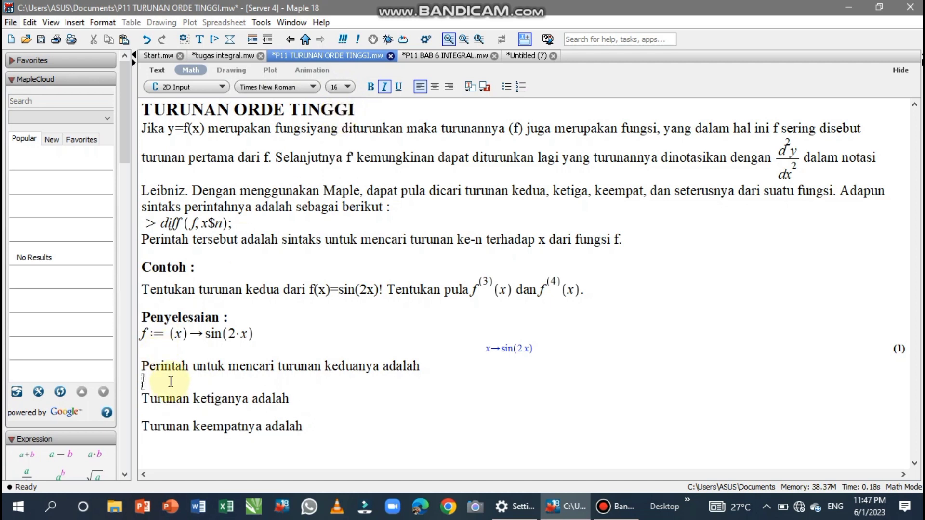
Step: Start a diff( command on the second-derivative line, with sin(2·x) copied from the definition of f as its first argument
{"action": "type", "text": "diff("}
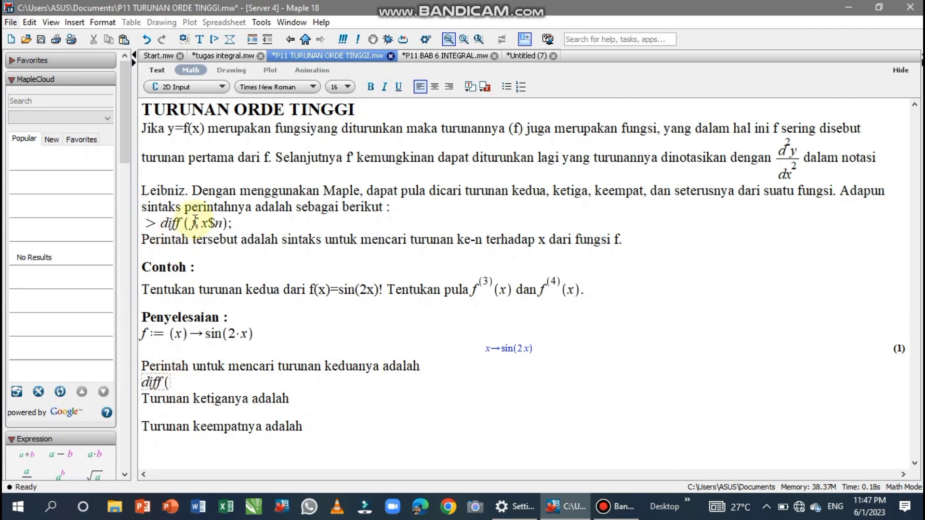
{"action": "left_click_drag", "start_coordinate": [204, 334], "coordinate": [254, 334]}
{"action": "key", "text": "ctrl+c"}
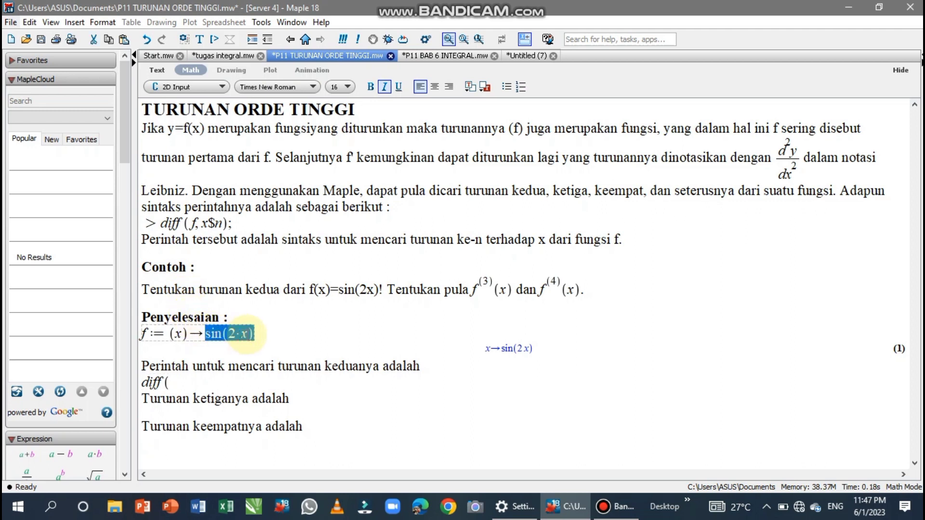
{"action": "left_click", "coordinate": [235, 380]}
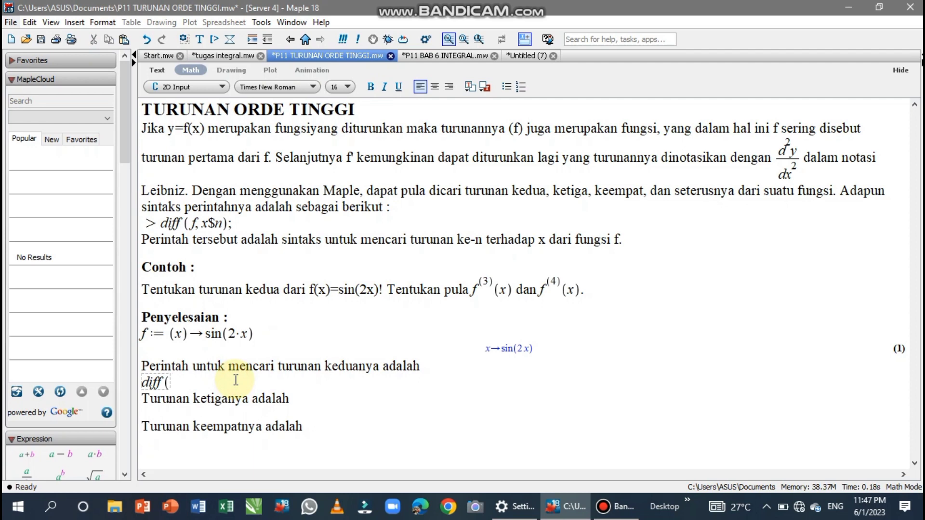
{"action": "key", "text": "ctrl+v"}
{"action": "type", "text": ", "}
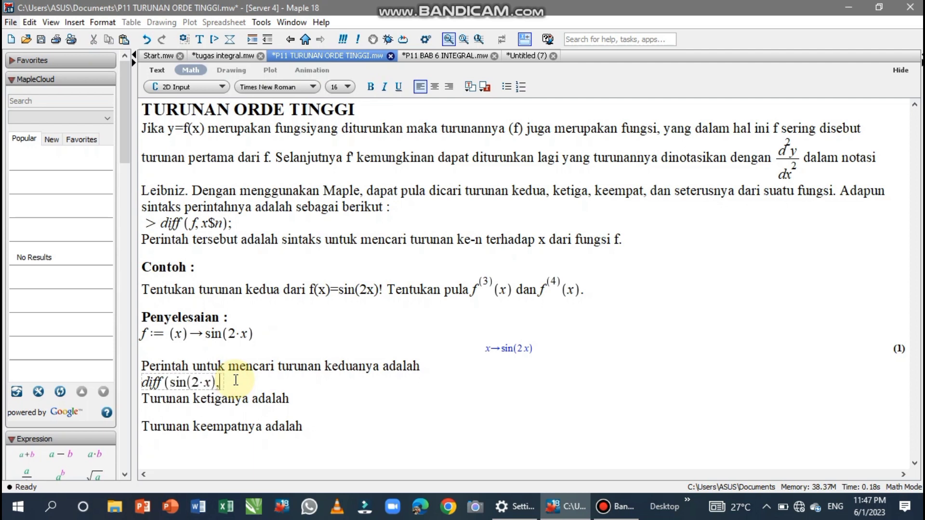
Step: Complete the second-derivative command with x$2 as the second argument and evaluate it
{"action": "type", "text": "x"}
{"action": "key", "text": "ctrl+3"}
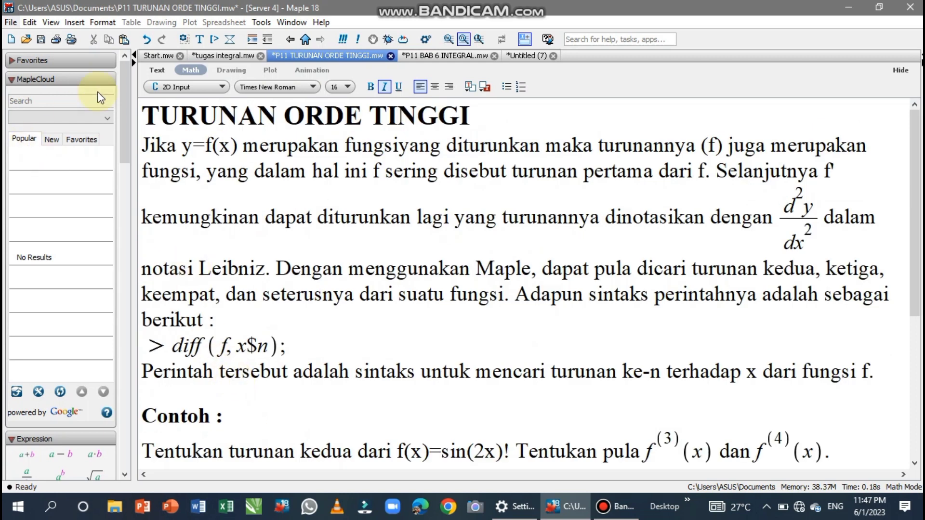
{"action": "left_click", "coordinate": [148, 42]}
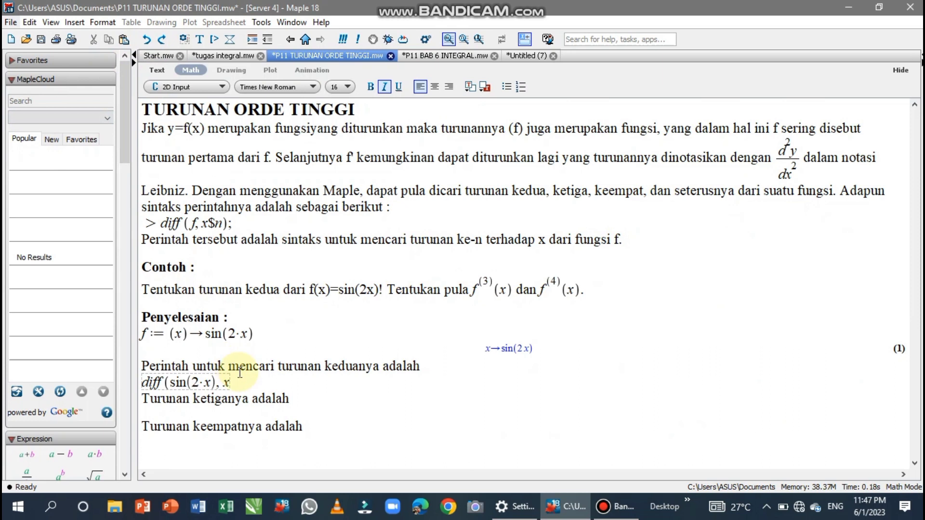
{"action": "type", "text": "$n"}
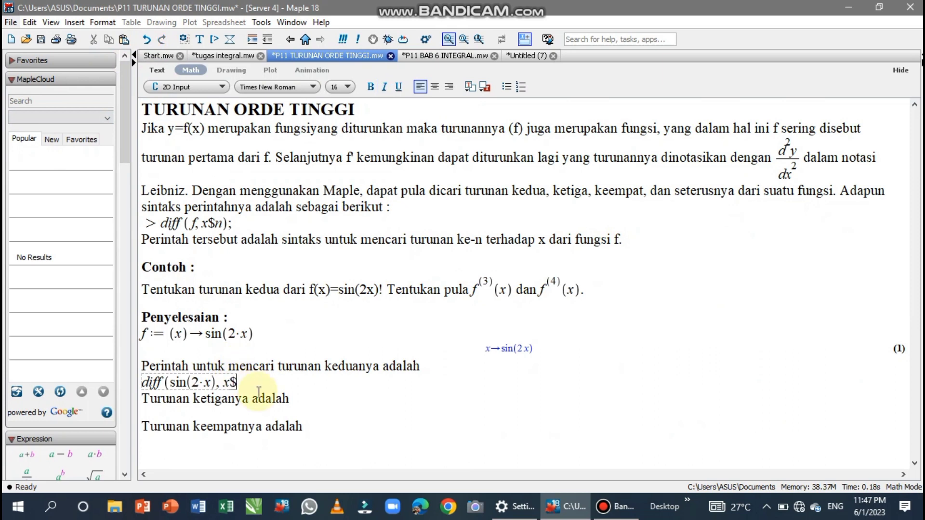
{"action": "key", "text": "BackSpace"}
{"action": "type", "text": "2)"}
{"action": "key", "text": "Return"}
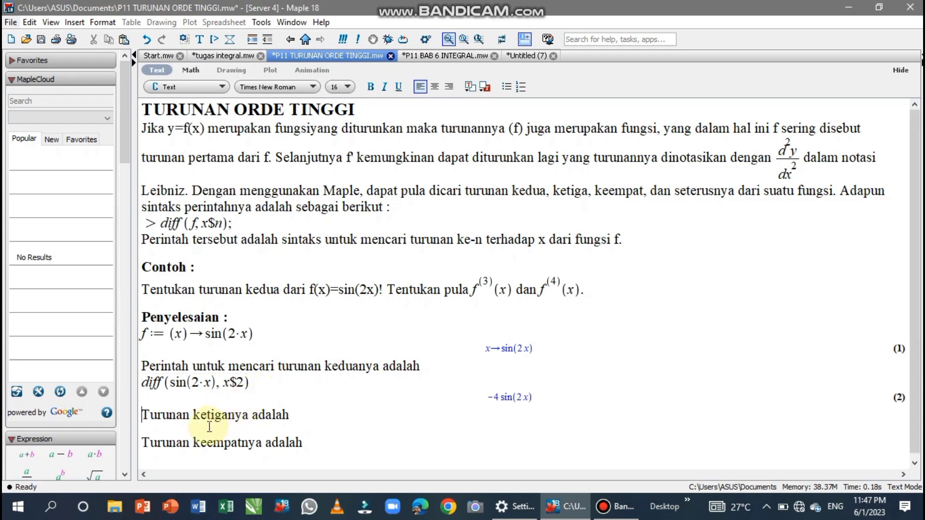
Step: Copy the second-derivative command to the line below "Turunan ketiganya adalah", change its order to x$3 and evaluate it
{"action": "key", "text": "ctrl+j"}
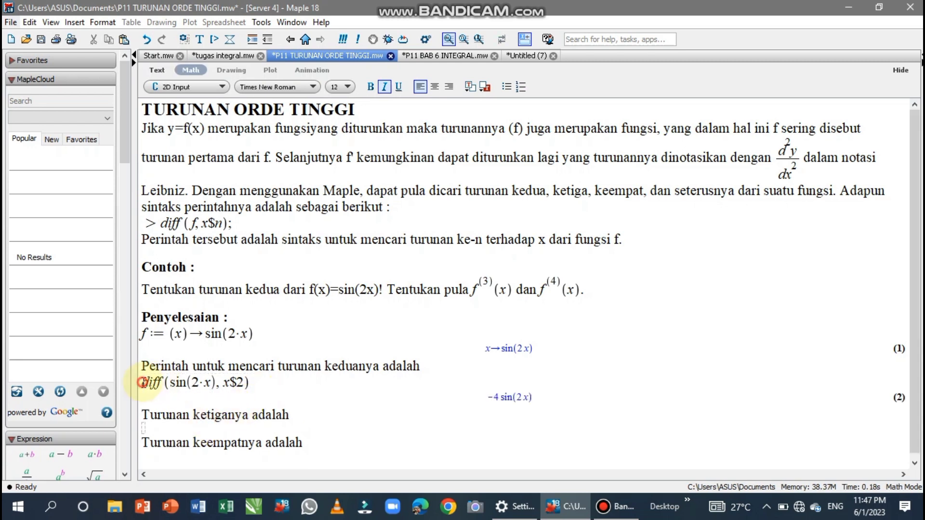
{"action": "left_click_drag", "start_coordinate": [143, 383], "coordinate": [246, 383]}
{"action": "key", "text": "ctrl+c"}
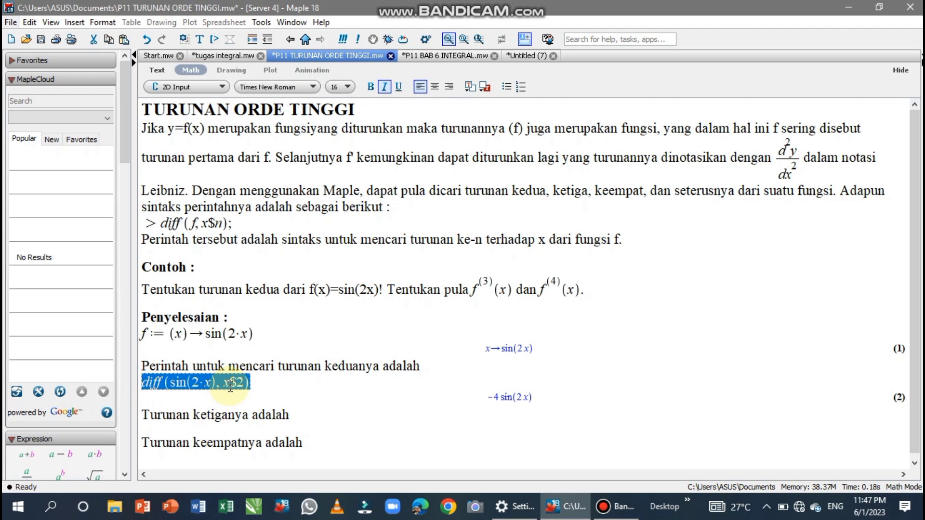
{"action": "left_click", "coordinate": [180, 439]}
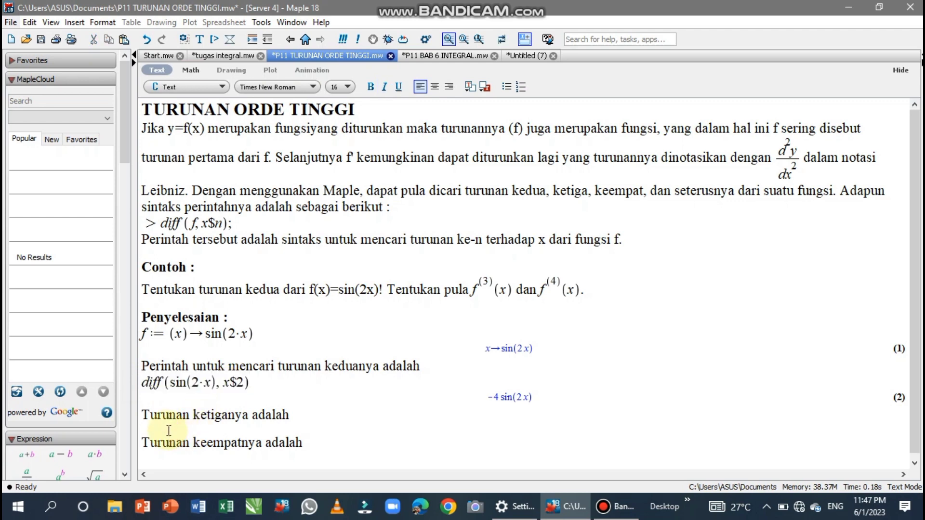
{"action": "left_click", "coordinate": [143, 428]}
{"action": "key", "text": "ctrl+v"}
{"action": "left_click", "coordinate": [242, 431]}
{"action": "key", "text": "BackSpace"}
{"action": "type", "text": "3"}
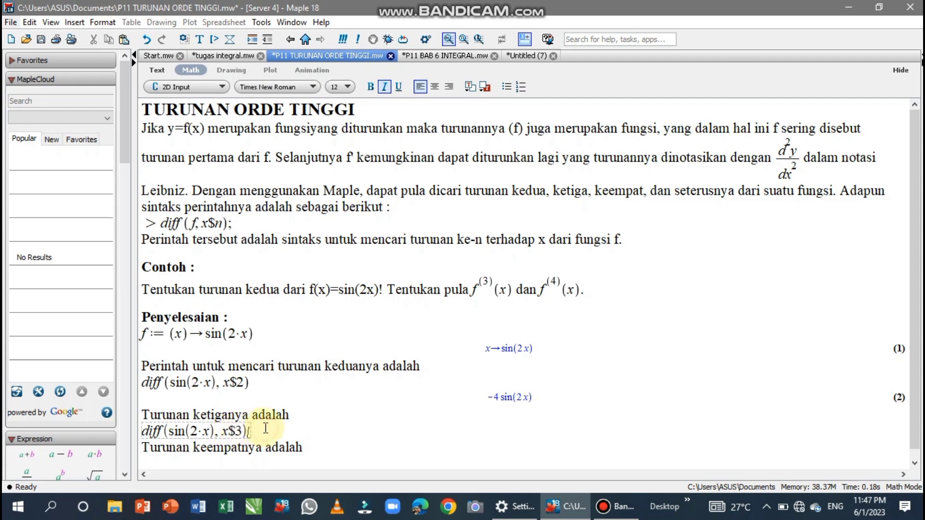
{"action": "key", "text": "Return"}
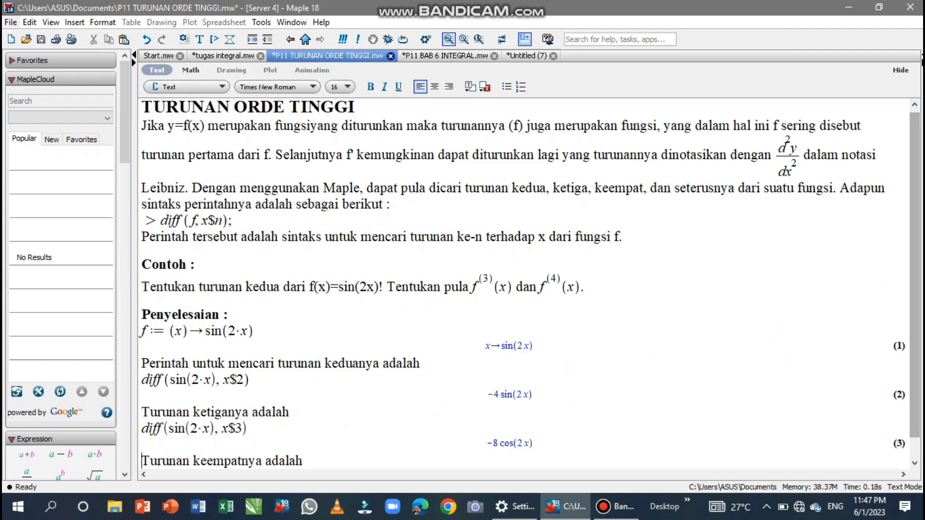
Step: Paste the diff command below "Turunan keempatnya adalah", change its order to x$4 and evaluate it
{"action": "left_click_drag", "start_coordinate": [915, 266], "coordinate": [915, 284]}
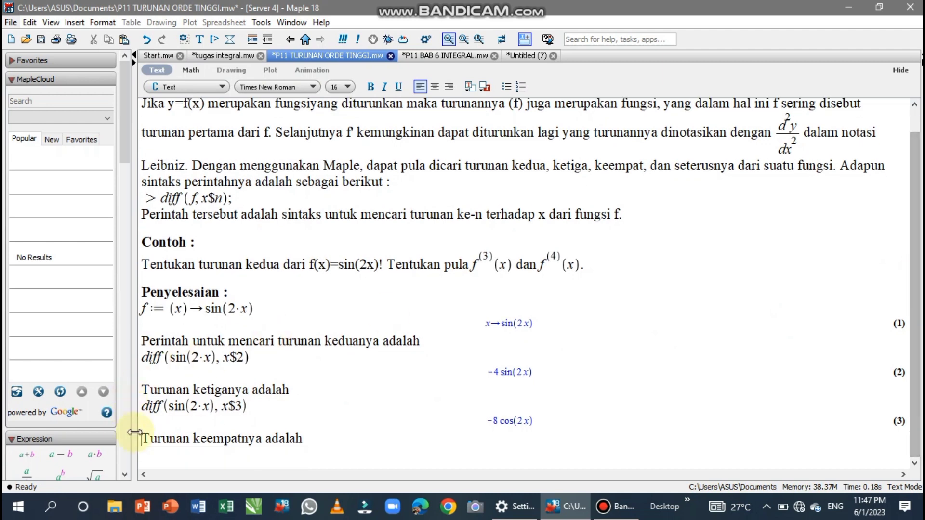
{"action": "left_click", "coordinate": [161, 456]}
{"action": "key", "text": "ctrl+v"}
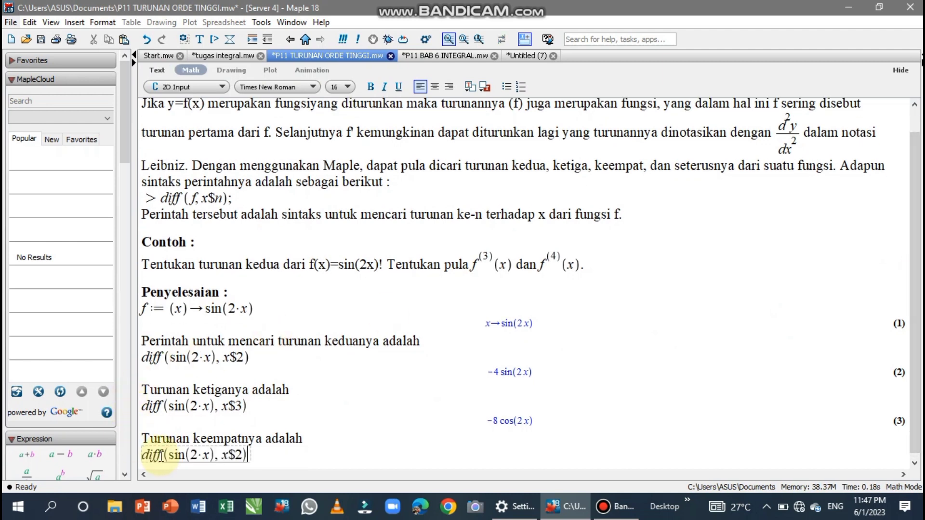
{"action": "left_click", "coordinate": [242, 454]}
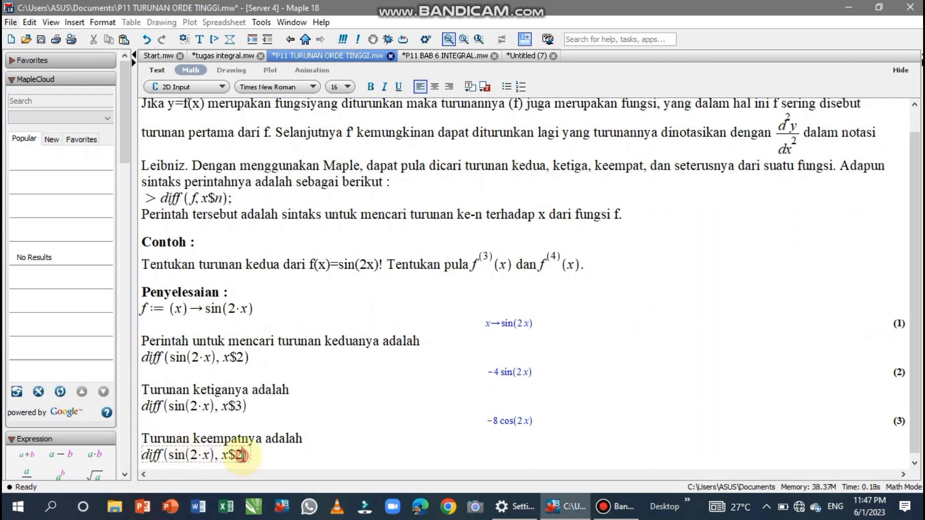
{"action": "key", "text": "BackSpace"}
{"action": "type", "text": "4"}
{"action": "key", "text": "Return"}
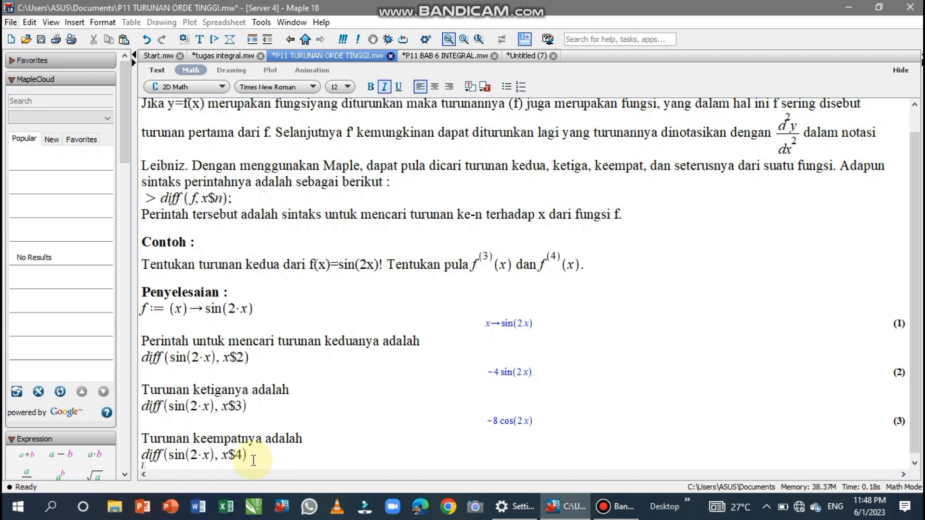
{"action": "key", "text": "Return"}
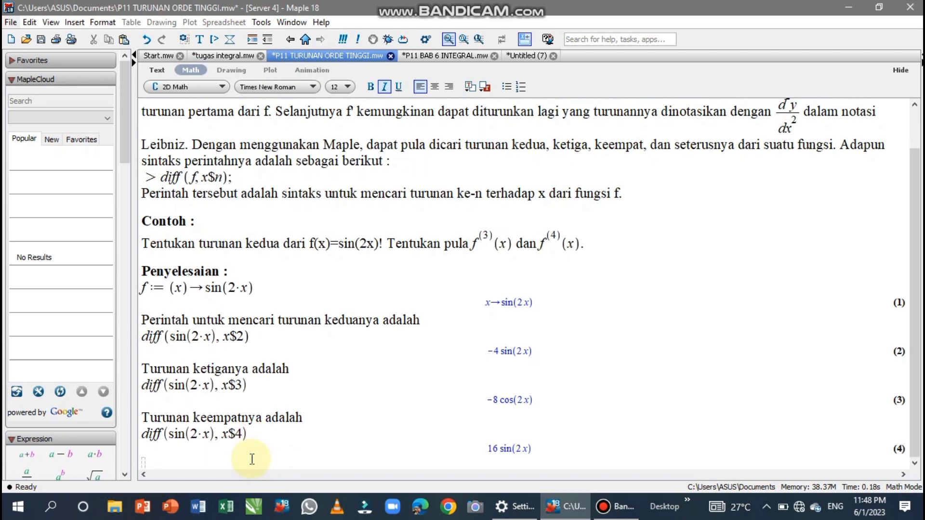